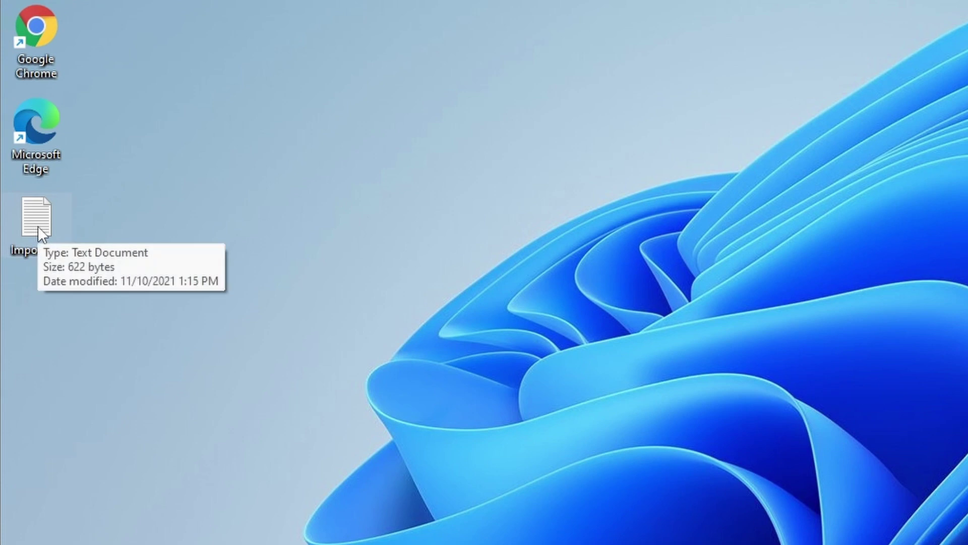
Step: Open Important in Notepad, select and deselect its binary block, and move the window
double_click(38, 222)
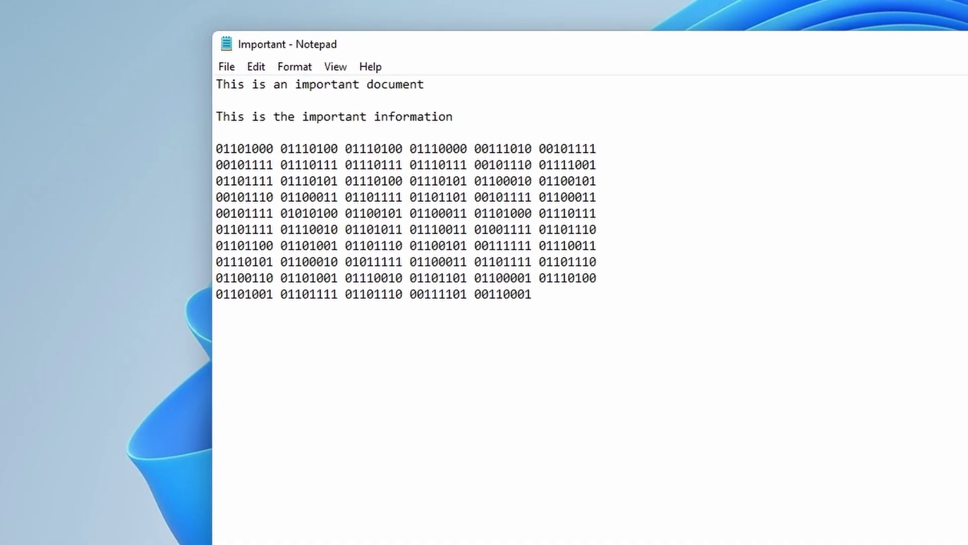
drag(216, 149, 217, 310)
click(217, 327)
drag(934, 48, 848, 24)
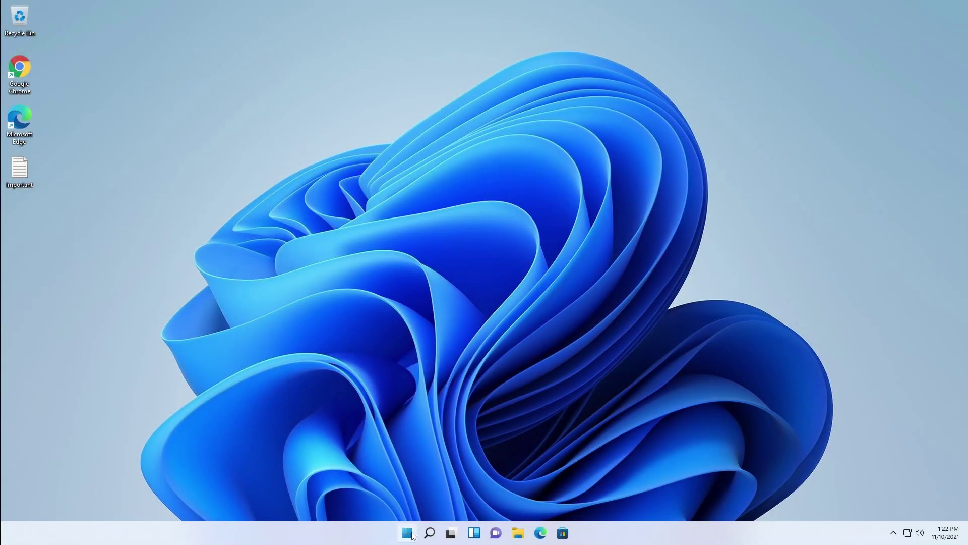
Step: Go to Settings › Accounts › Windows backup from the Start menu
click(411, 535)
click(622, 480)
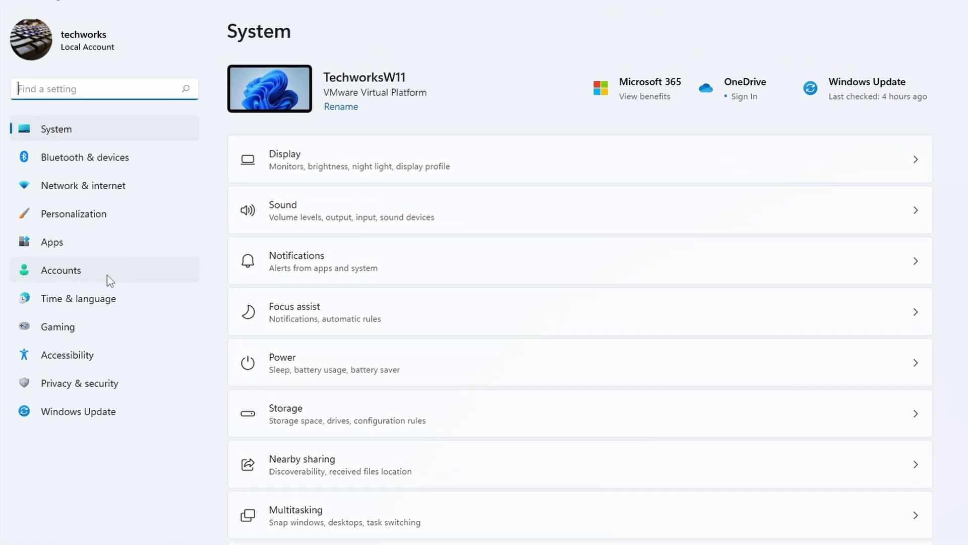
click(108, 275)
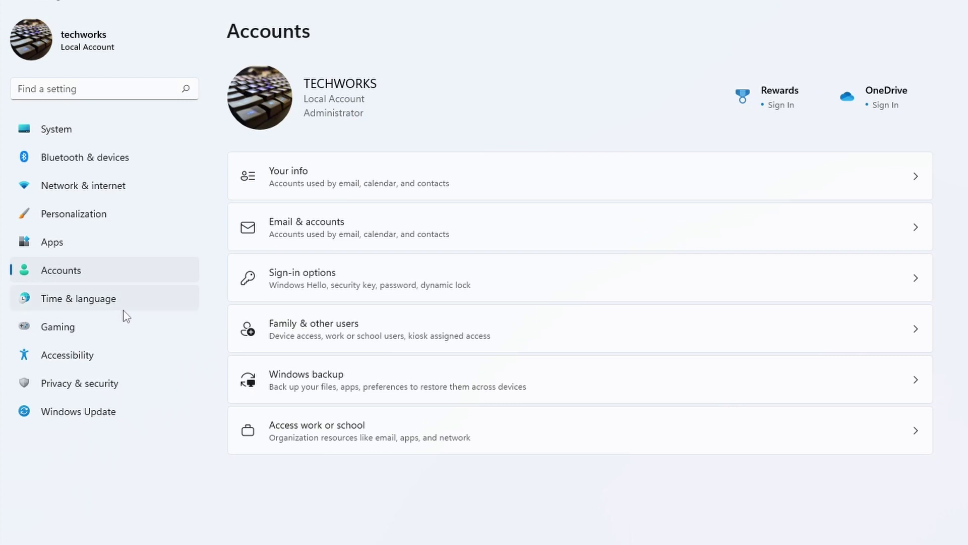
click(426, 388)
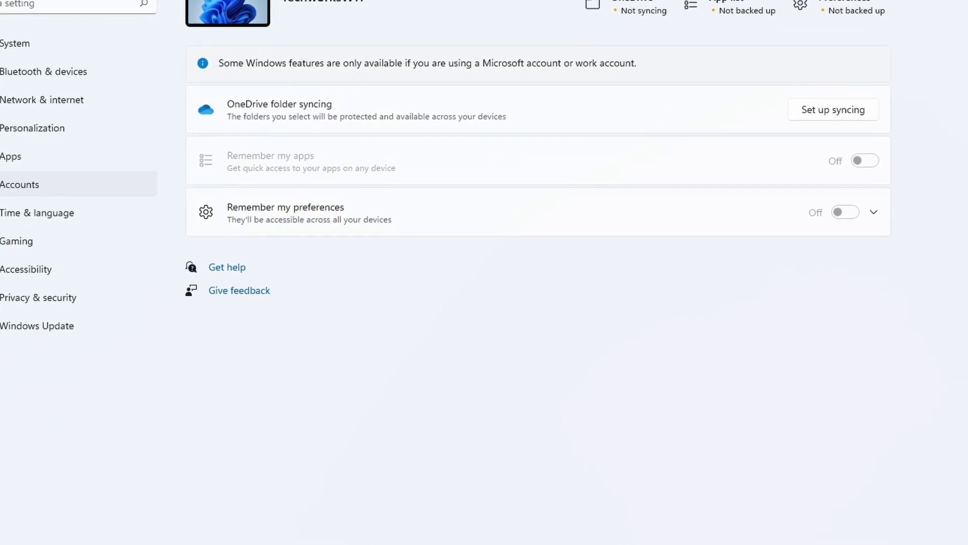
Step: Search 'control' to launch Control Panel and go to its File History page
mouse_move(585, 544)
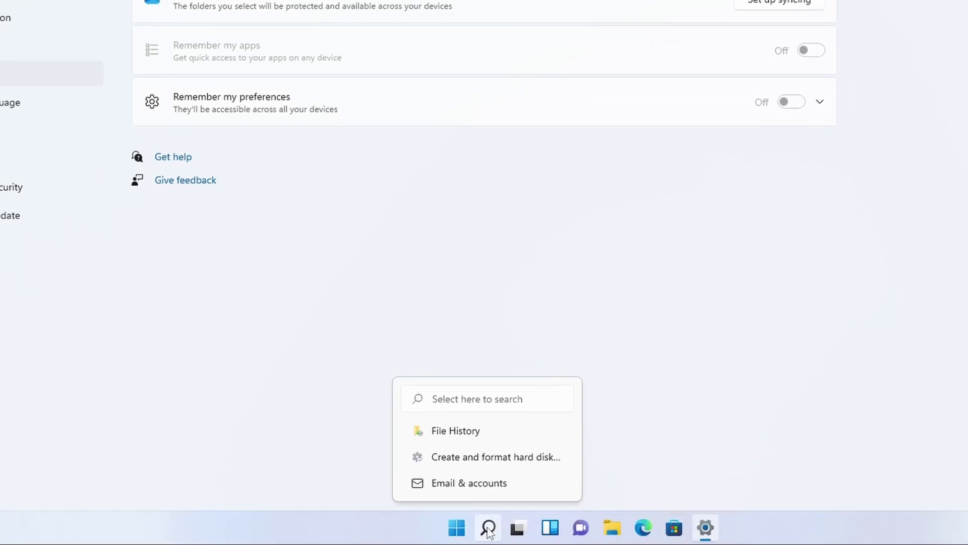
click(489, 530)
click(456, 529)
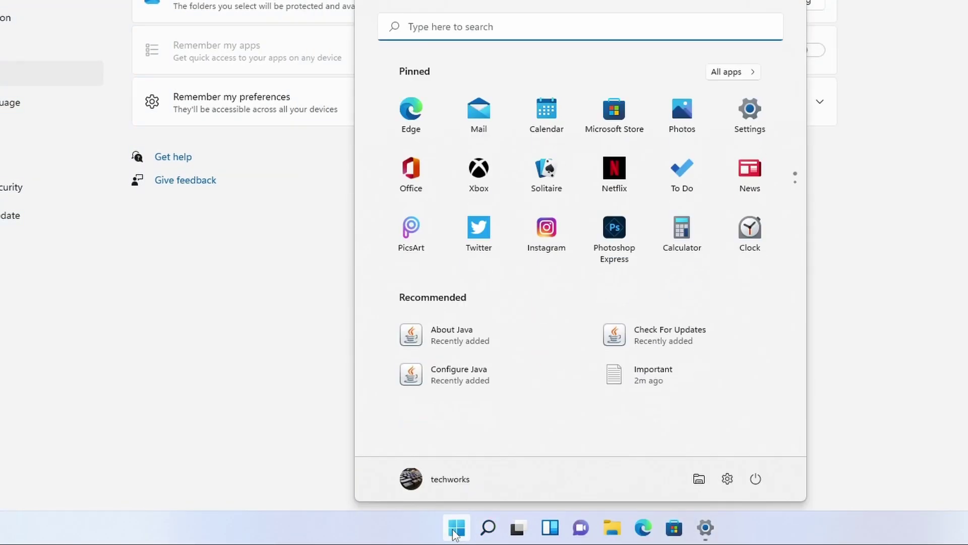
text(control)
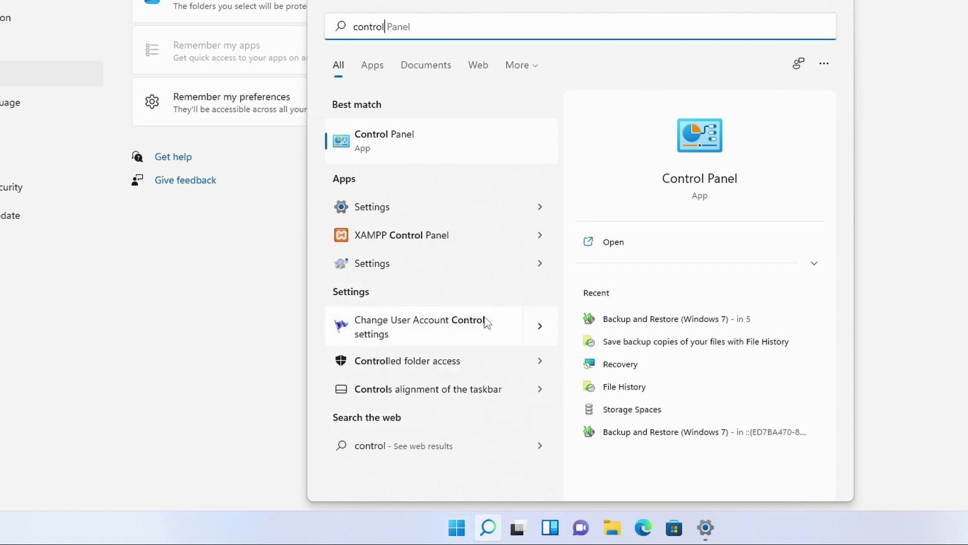
click(382, 143)
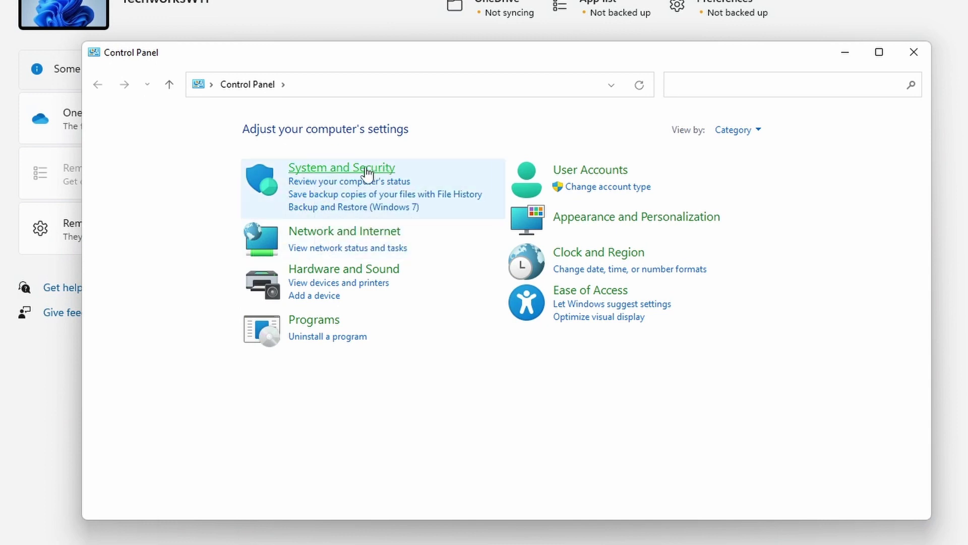
click(409, 198)
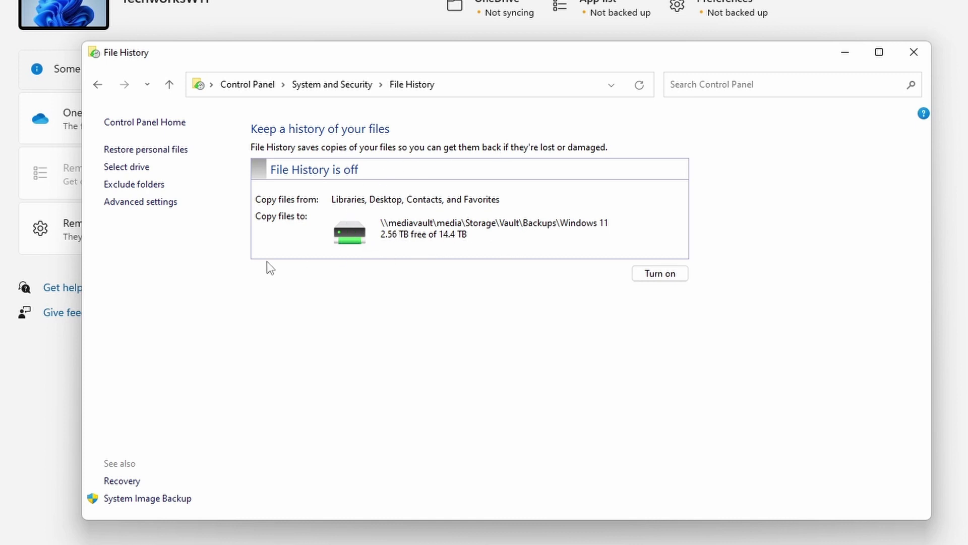
Step: Select King256 (E:) as the File History drive and answer the move-existing-files prompt
click(122, 171)
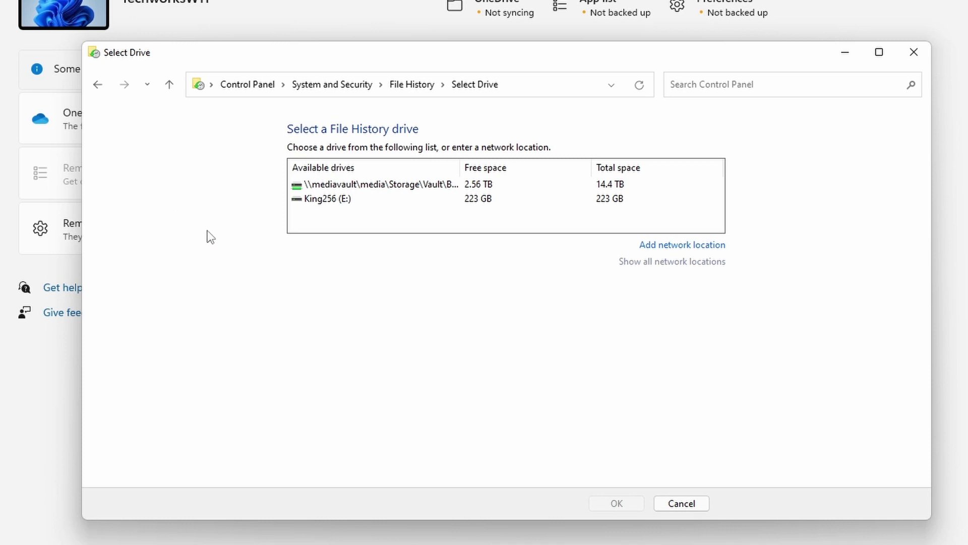
click(500, 200)
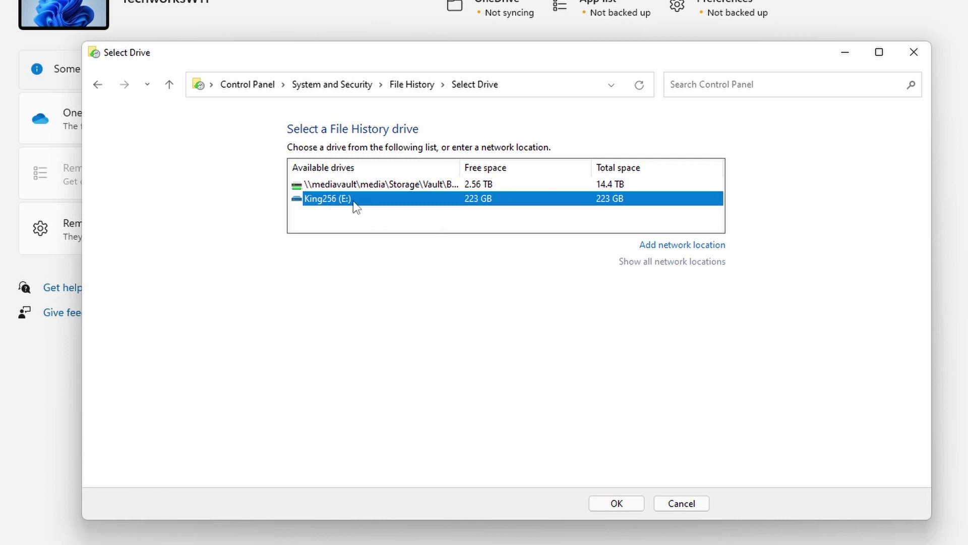
click(620, 504)
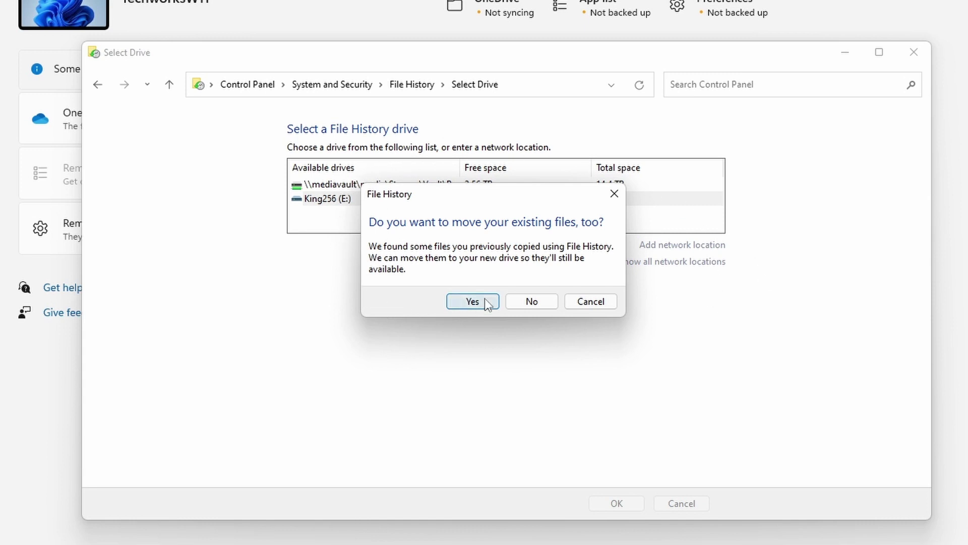
click(522, 301)
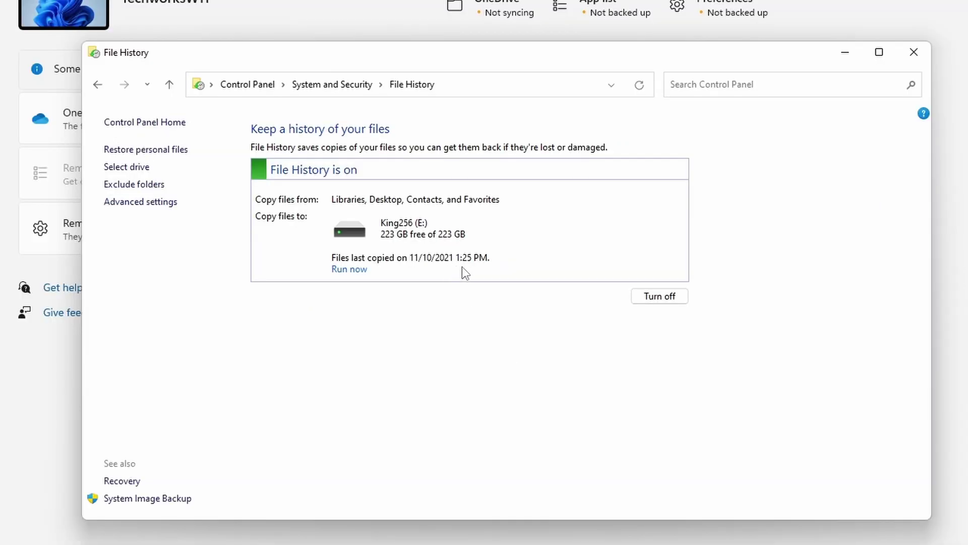
Step: In Advanced settings, set Keep saved versions to Forever and save the changes
click(139, 202)
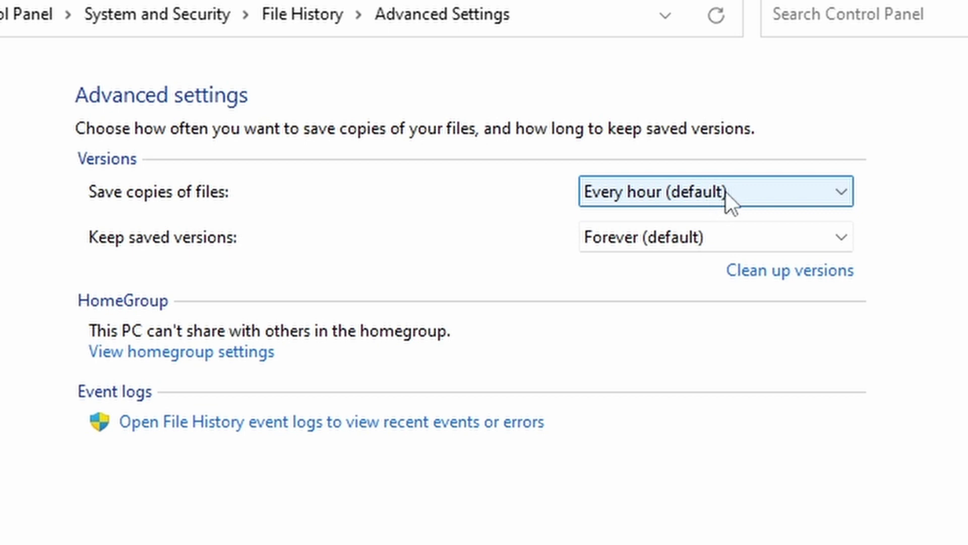
click(681, 242)
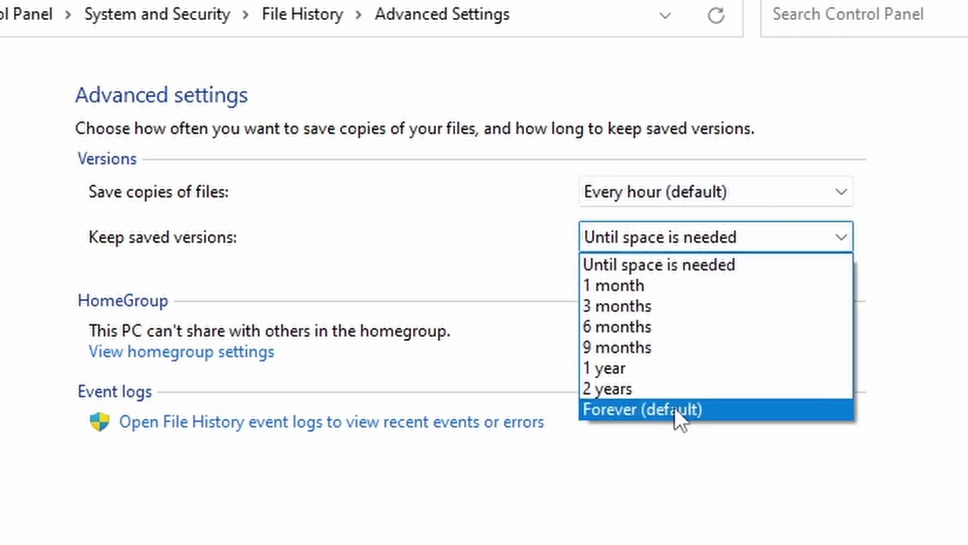
click(675, 408)
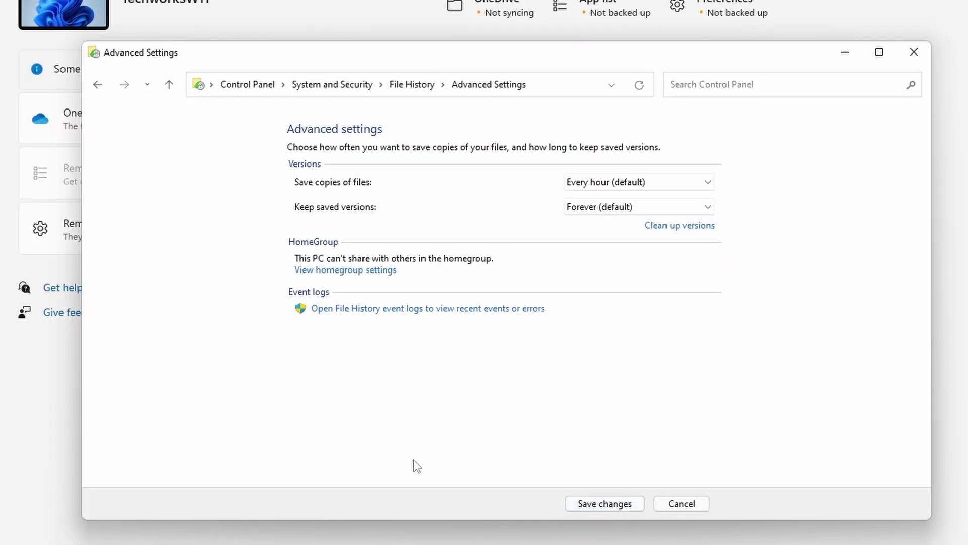
click(607, 504)
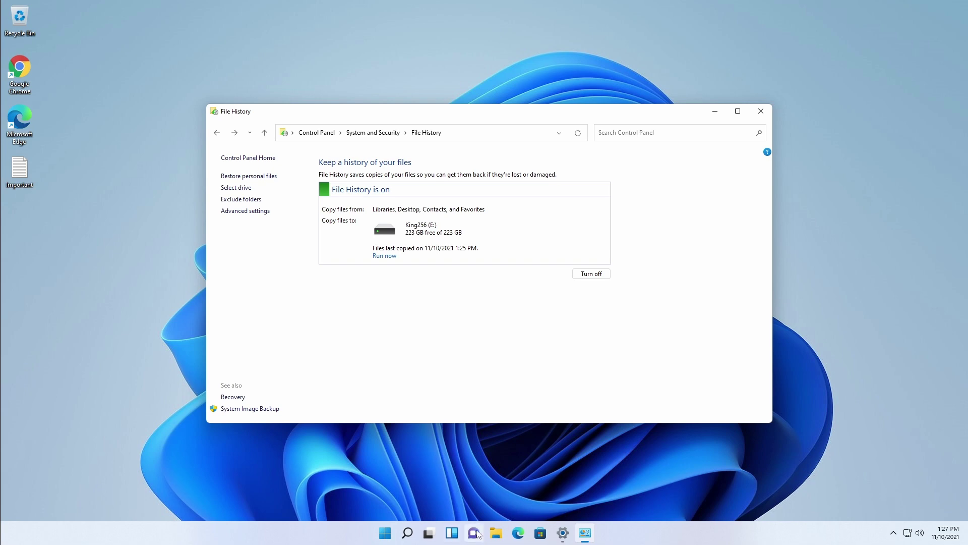
Step: In File Explorer, drill from King256 (E:) through FileHistory to the backed-up user profile folder
click(496, 532)
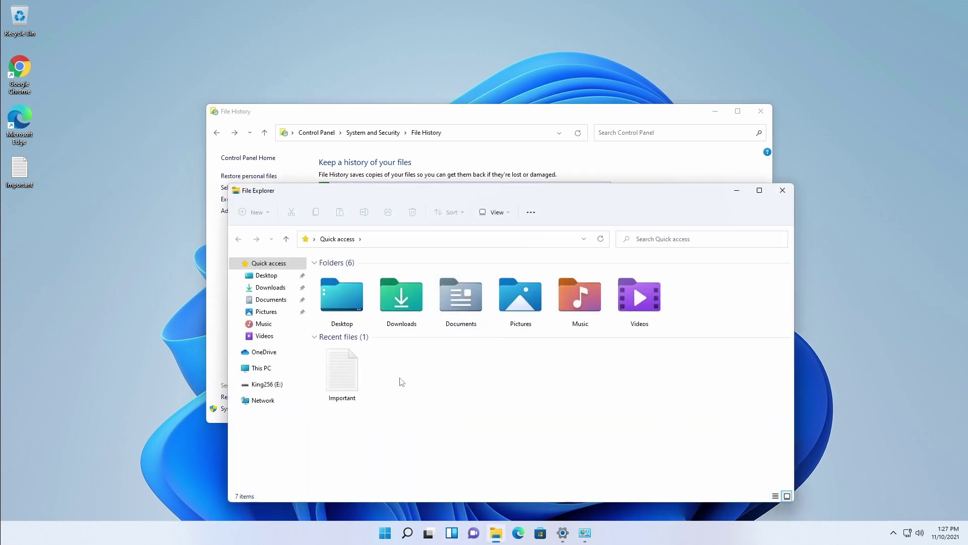
click(265, 384)
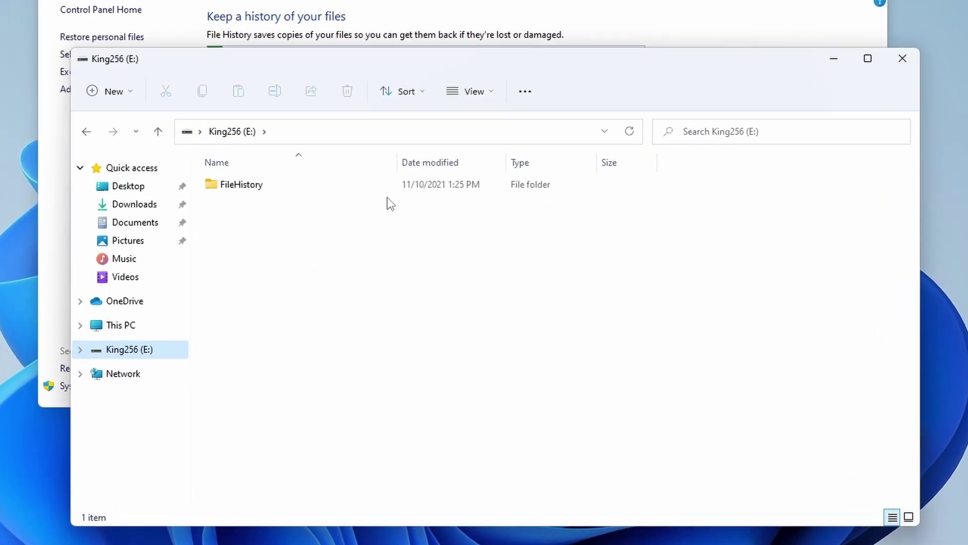
double_click(256, 193)
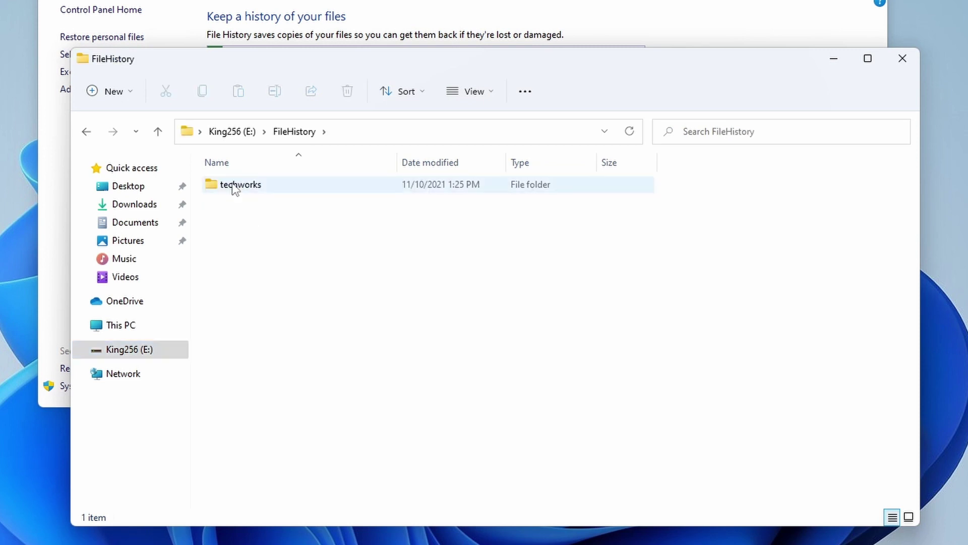
double_click(233, 188)
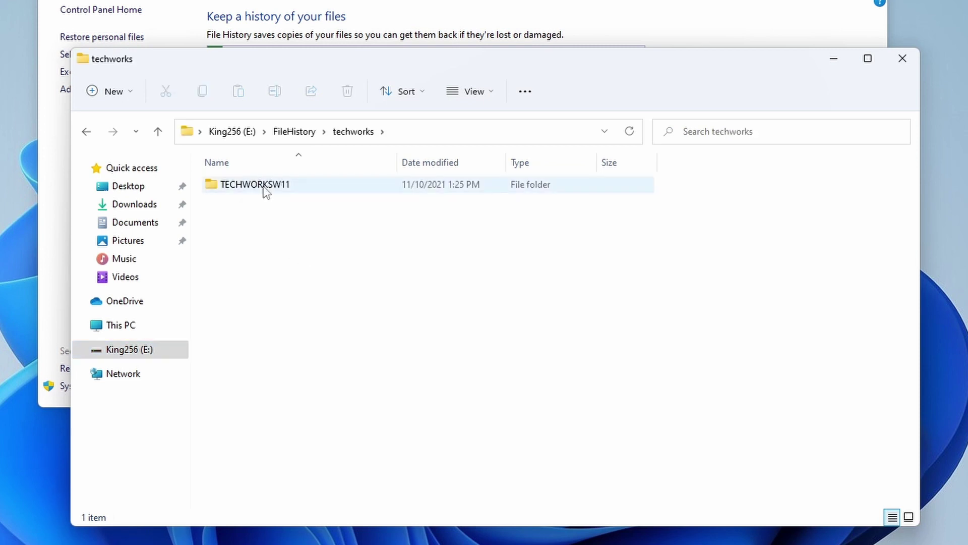
double_click(265, 191)
double_click(260, 201)
double_click(223, 191)
double_click(237, 194)
double_click(232, 189)
click(284, 198)
Step: Peek into the backed-up Documents and Links folders, then select Important inside Desktop
double_click(250, 217)
key(alt+Left)
double_click(305, 265)
key(alt+Left)
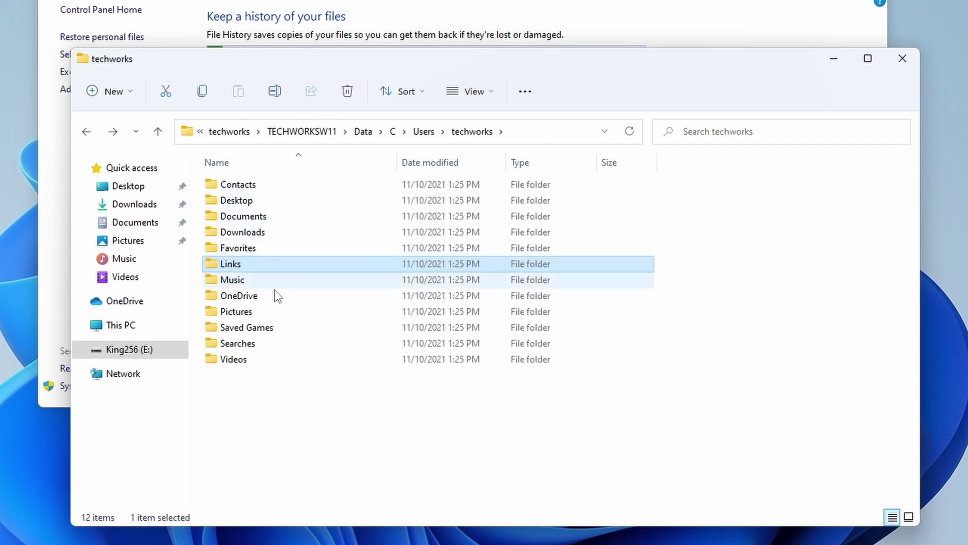
double_click(236, 200)
click(248, 206)
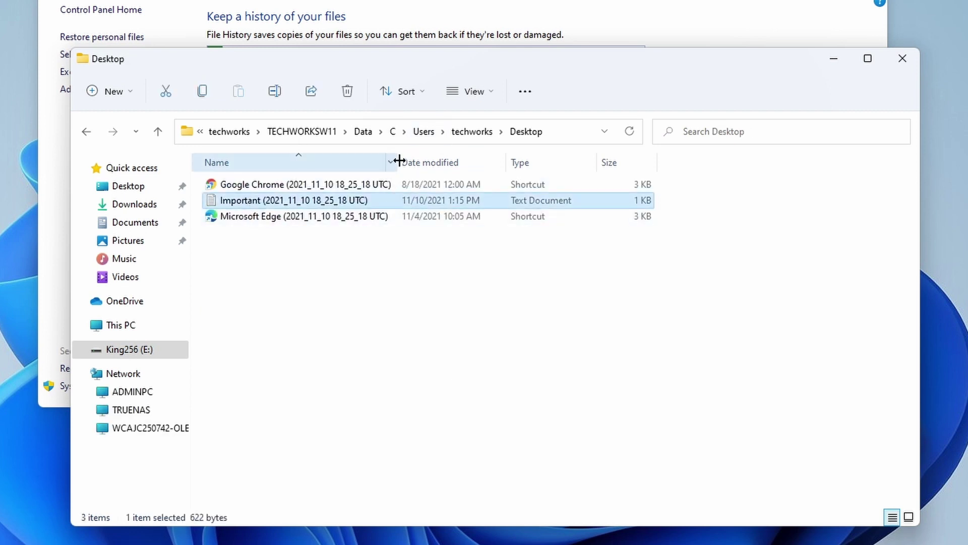
drag(396, 162, 514, 162)
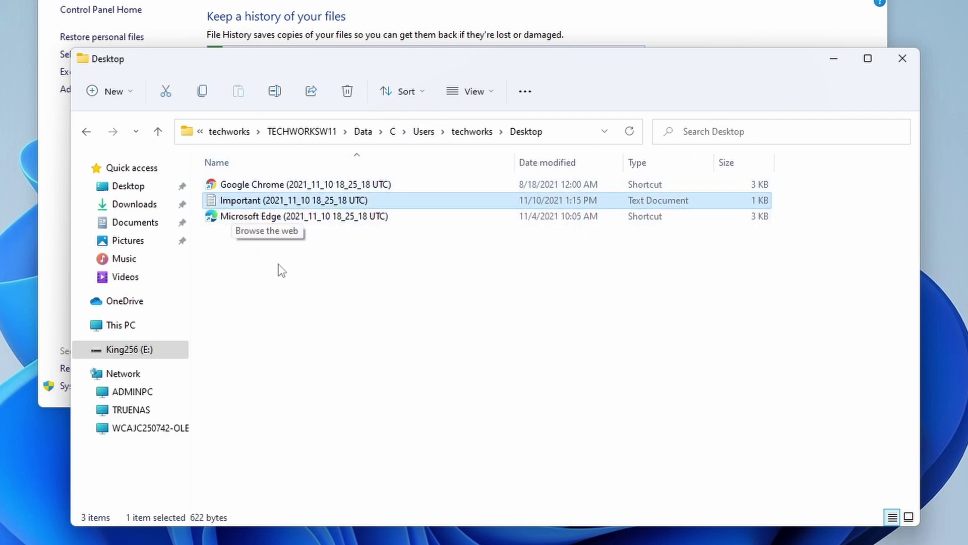
Step: Delete Important's binary lines from line 9 on, save it, and run File History now
click(8, 225)
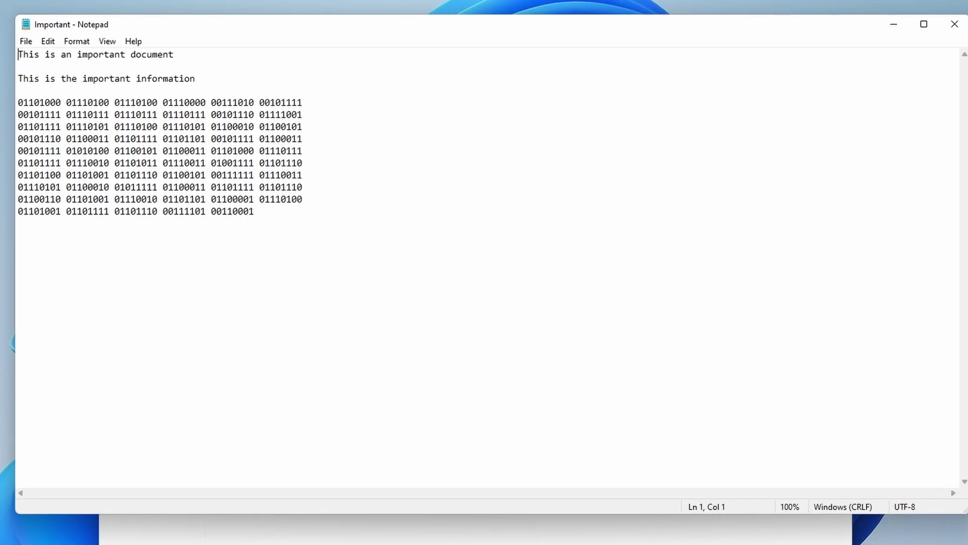
drag(260, 211, 115, 151)
key(Delete)
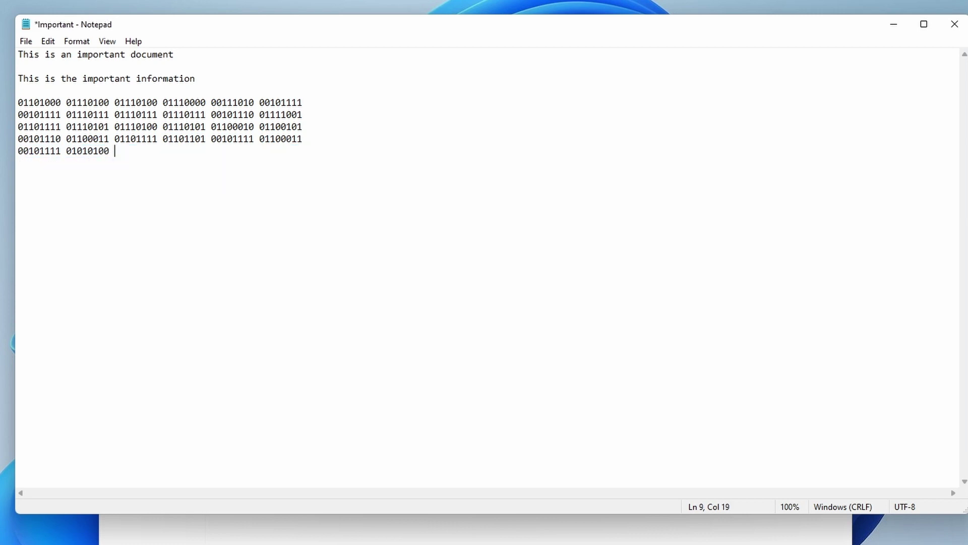
click(26, 41)
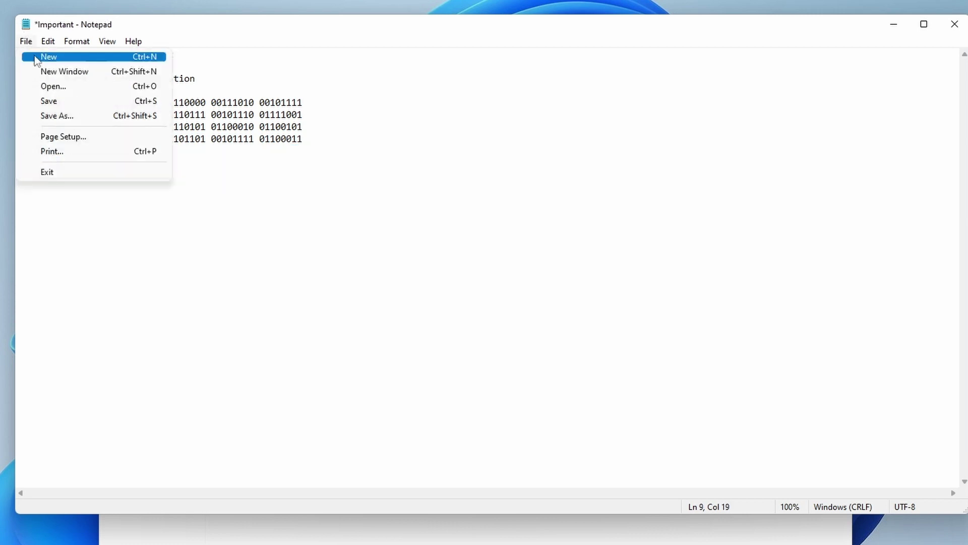
click(48, 99)
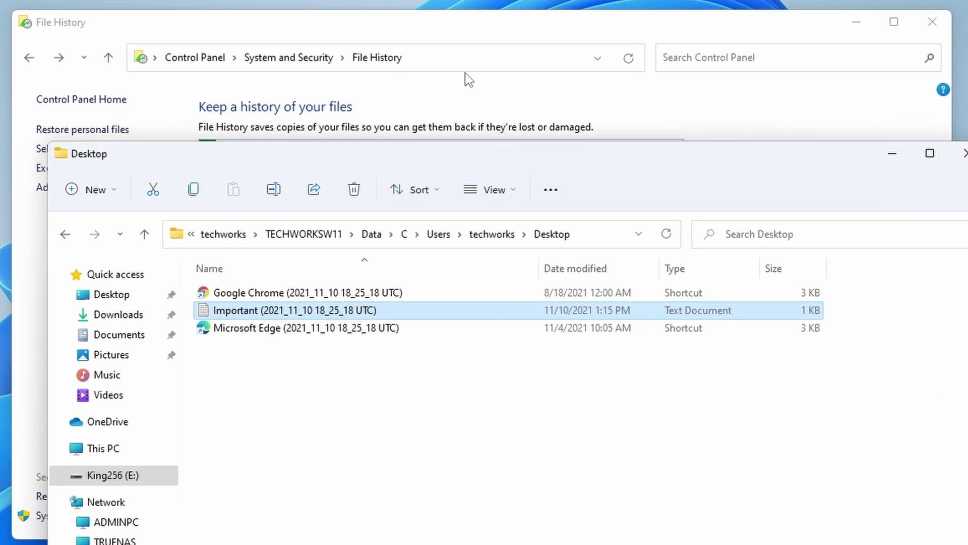
click(455, 10)
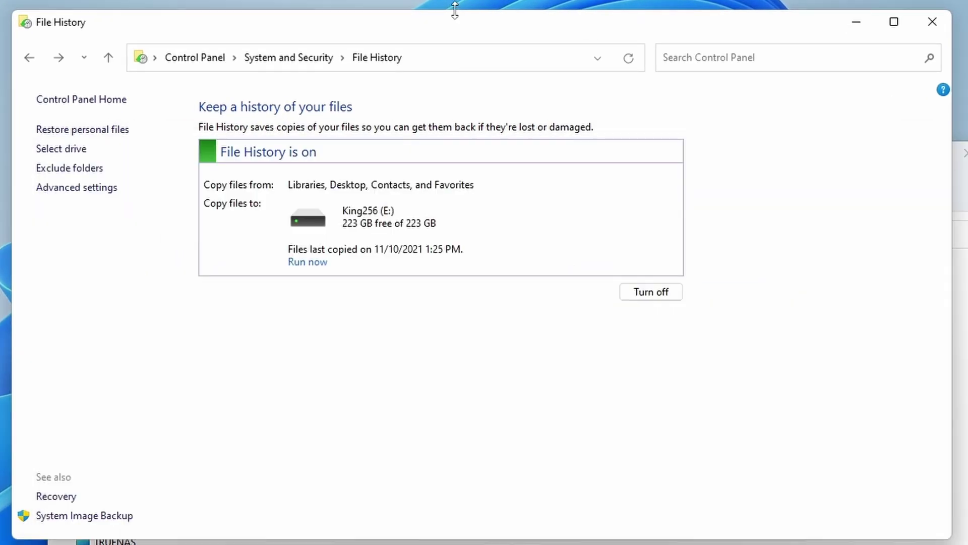
click(307, 262)
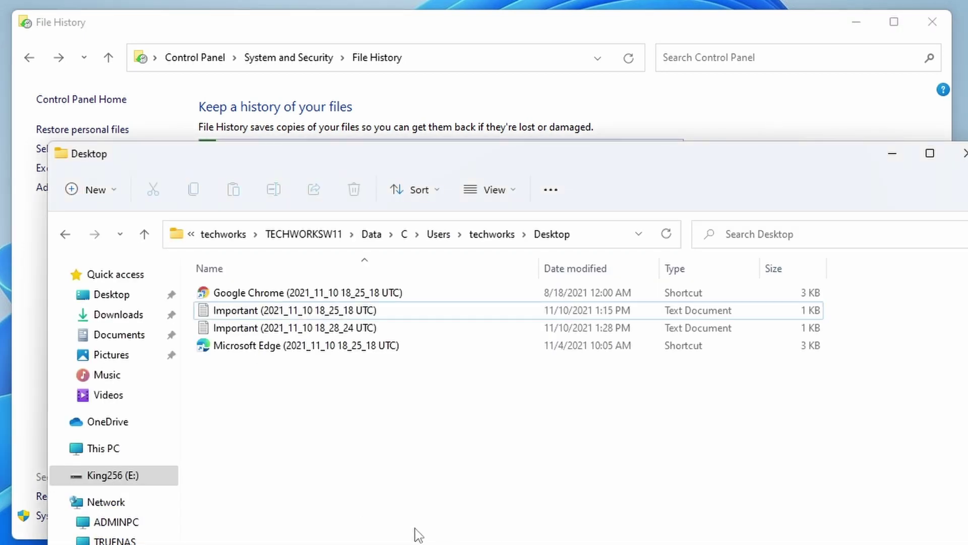
Step: Compare the 1:28 PM and 1:15 PM Important backup copies, then return to File History
click(250, 315)
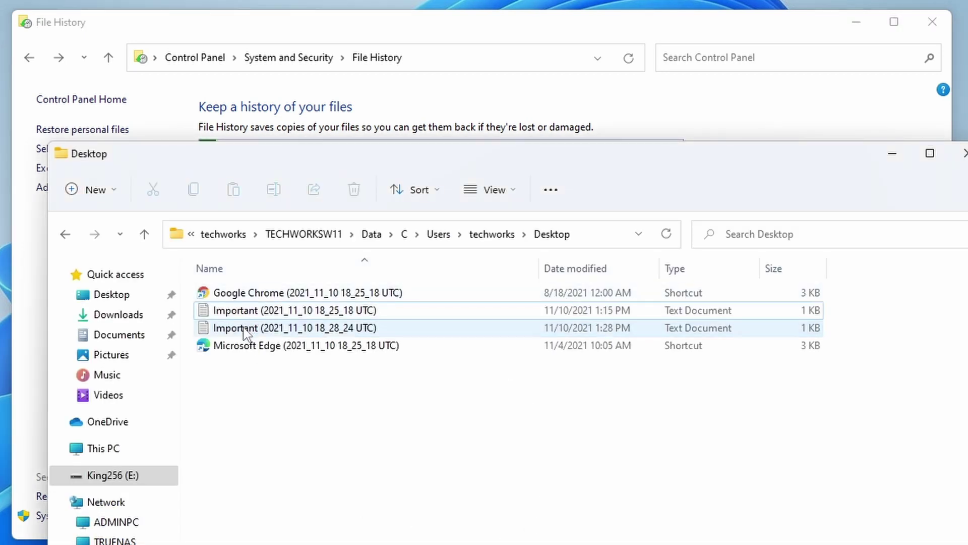
click(255, 328)
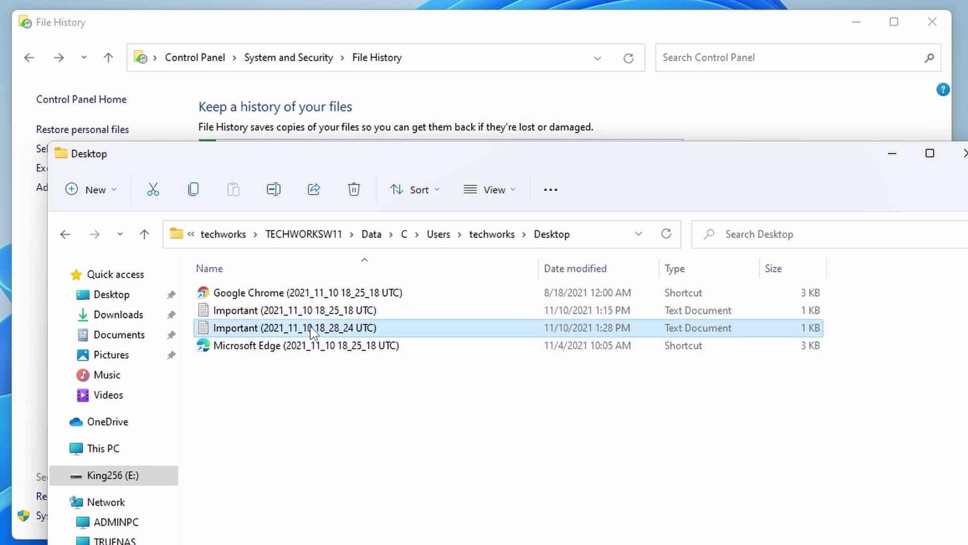
mouse_move(313, 334)
click(329, 312)
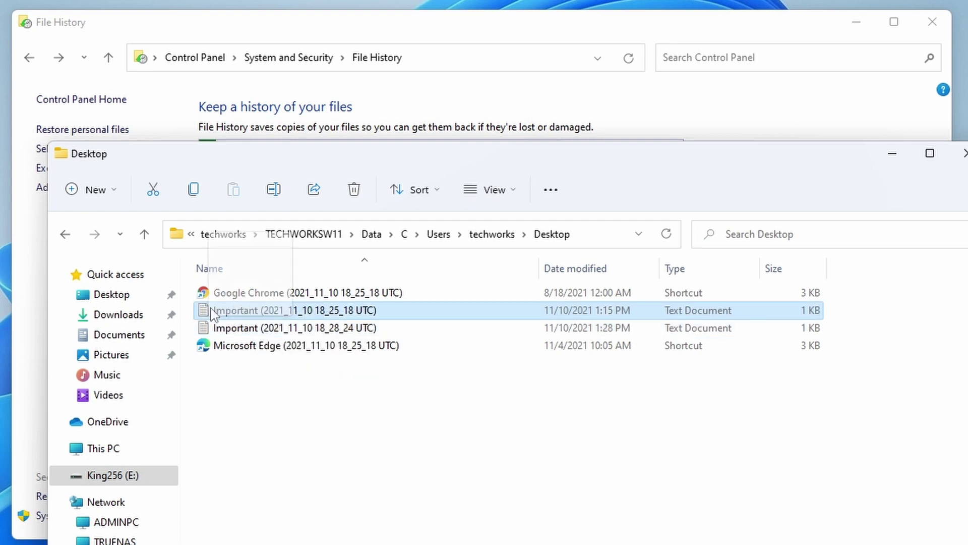
drag(128, 310, 393, 320)
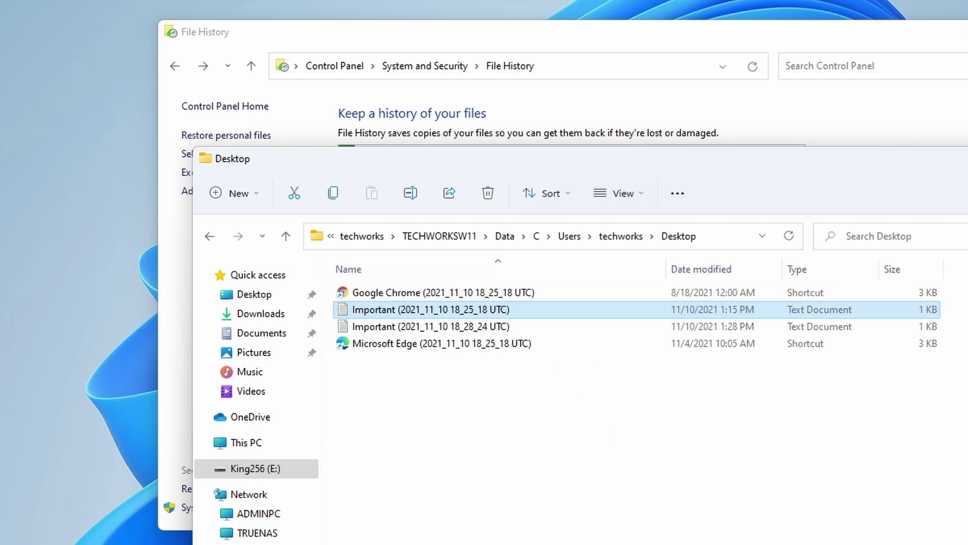
key(alt+Tab)
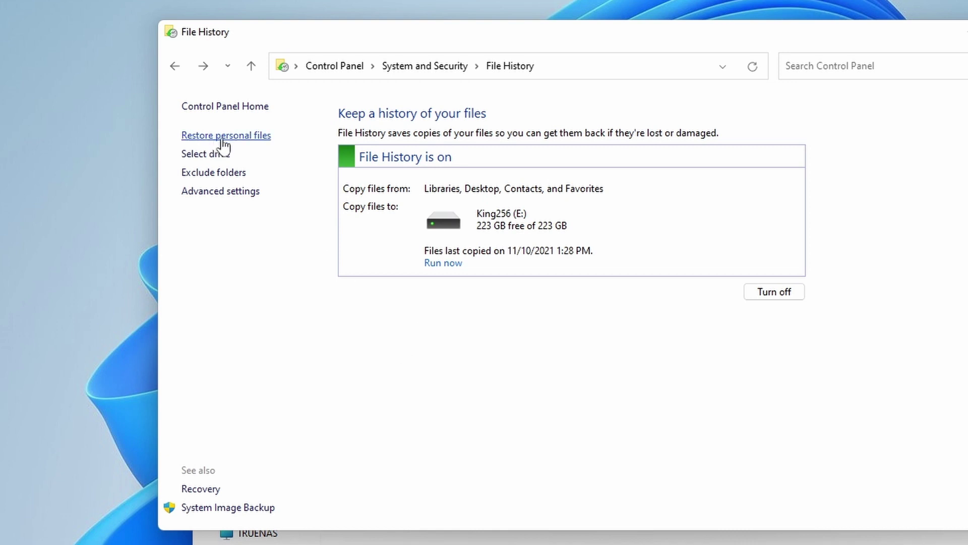
Step: Open Restore personal files and step back to the earlier 1:25 PM backup (1 of 2)
click(252, 141)
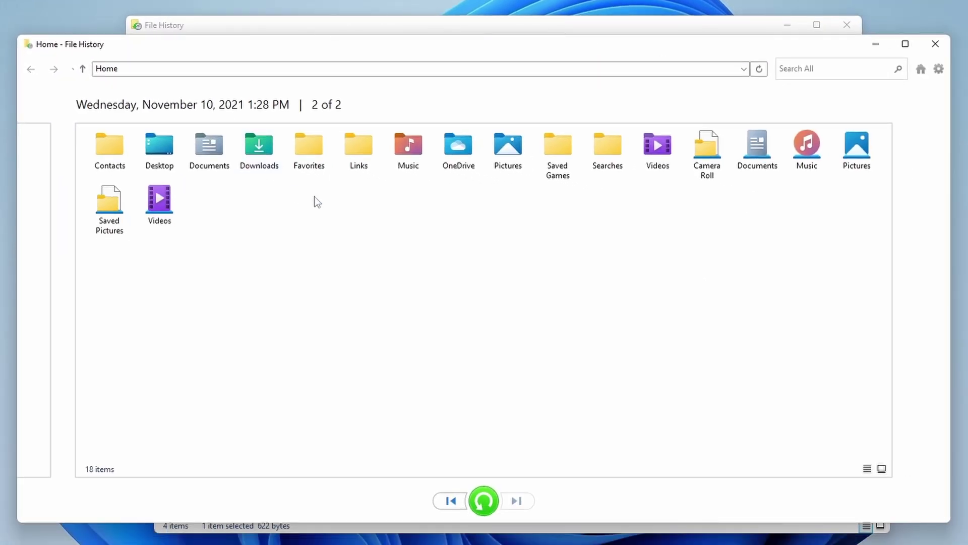
click(451, 501)
click(512, 504)
click(461, 501)
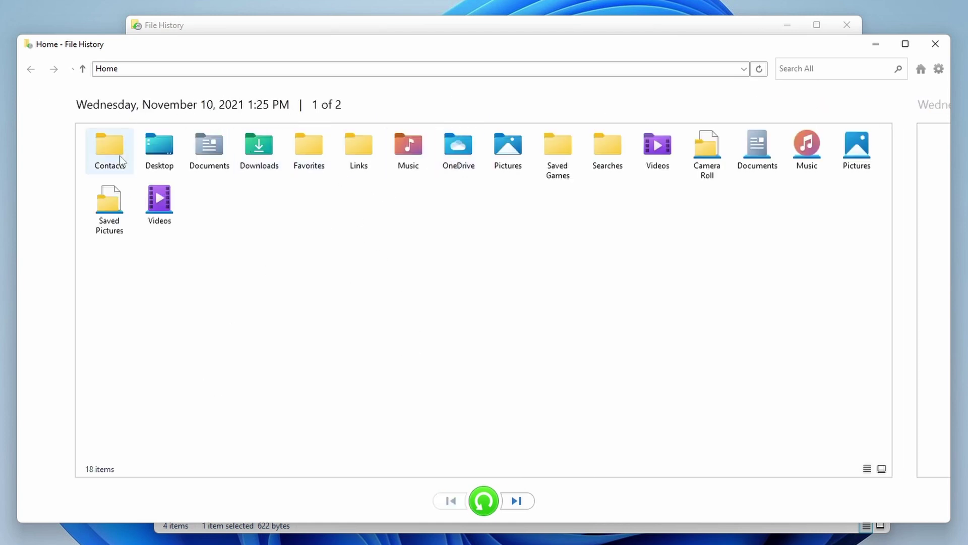
Step: Open the backup's Desktop folder and preview Important.txt, checking the end of its text
double_click(154, 148)
click(161, 157)
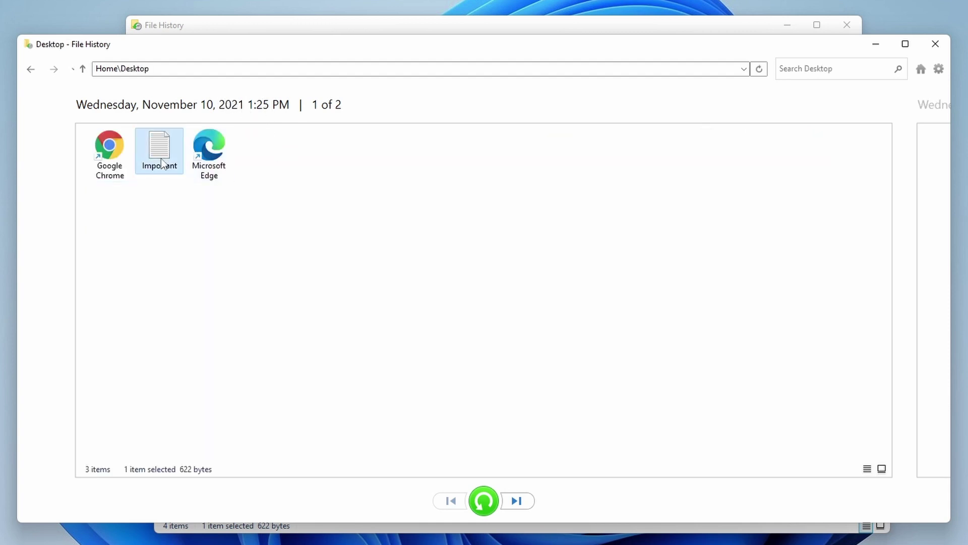
double_click(154, 145)
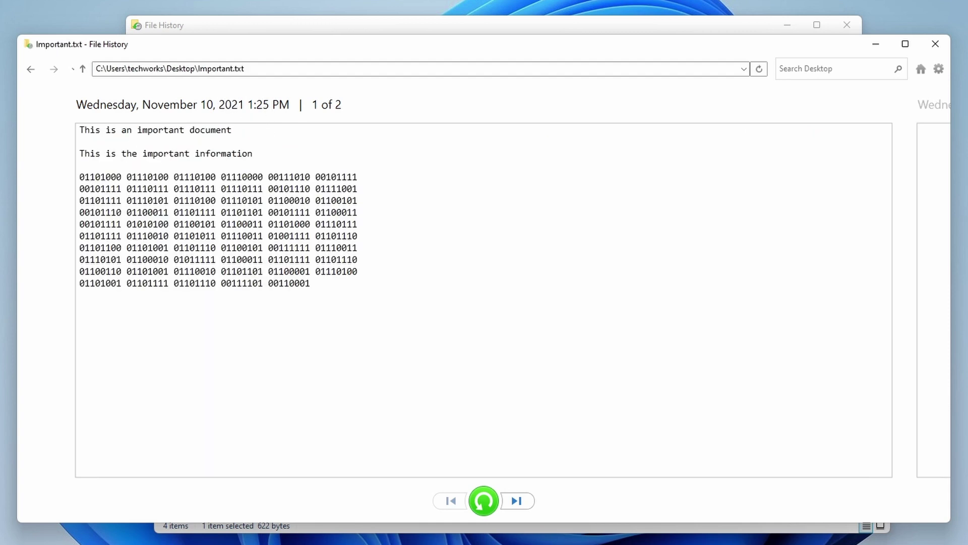
click(32, 69)
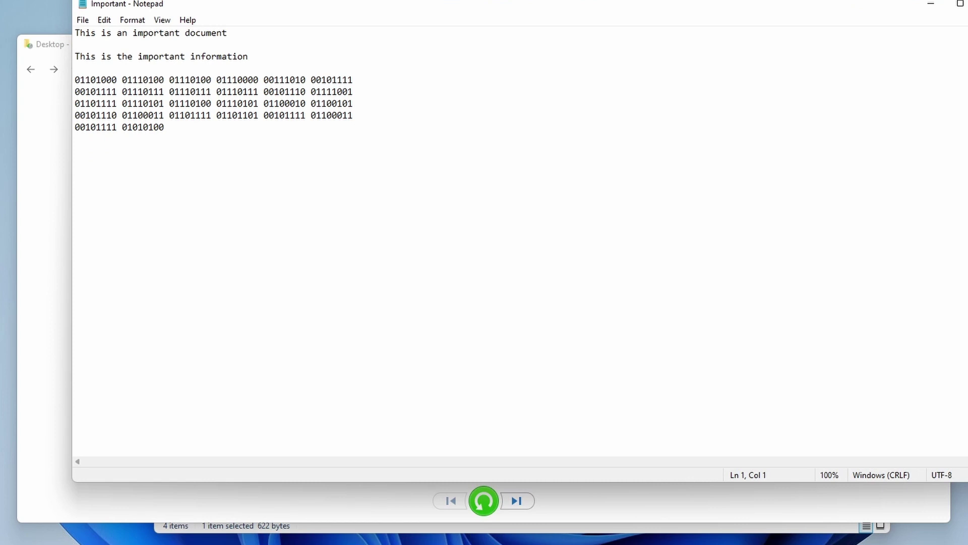
key(ctrl+End)
key(shift+Up)
key(shift+Up)
key(shift+Up)
key(shift+Up)
key(shift+Up)
key(shift+Up)
key(shift+Down)
key(shift+Down)
key(shift+Down)
key(shift+Down)
key(shift+Down)
key(shift+Down)
key(shift+Right)
click(966, 4)
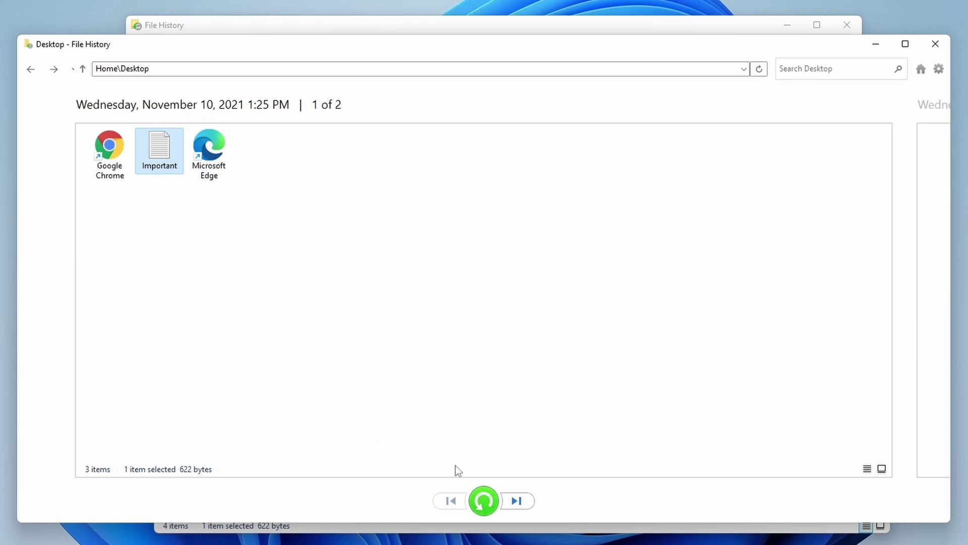
Step: Select the backed-up Important file and restore it to its original location
click(241, 269)
drag(200, 49, 243, 34)
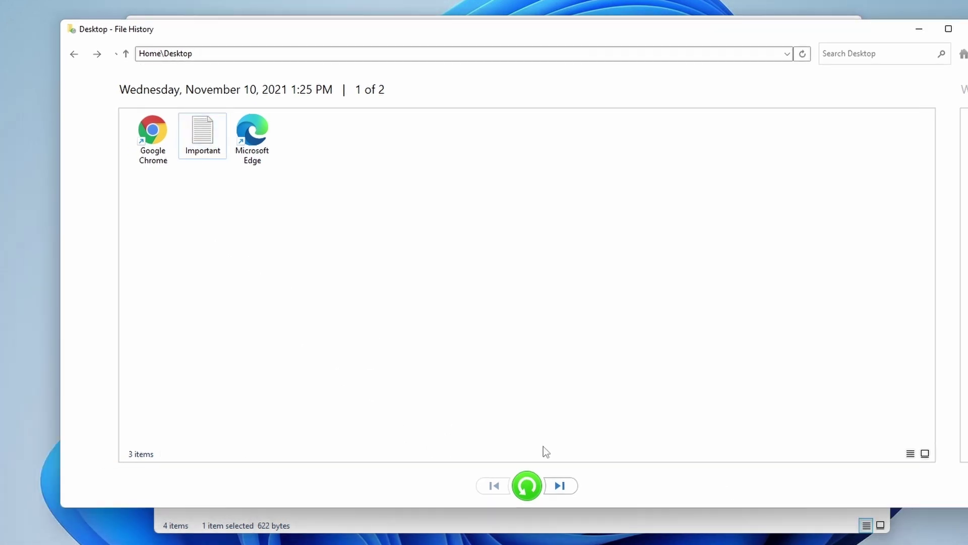
click(217, 152)
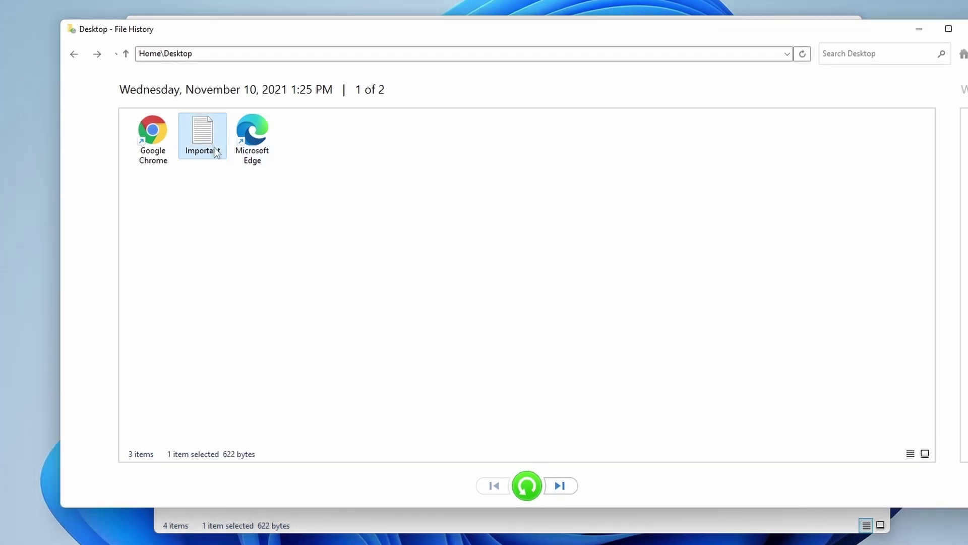
click(527, 486)
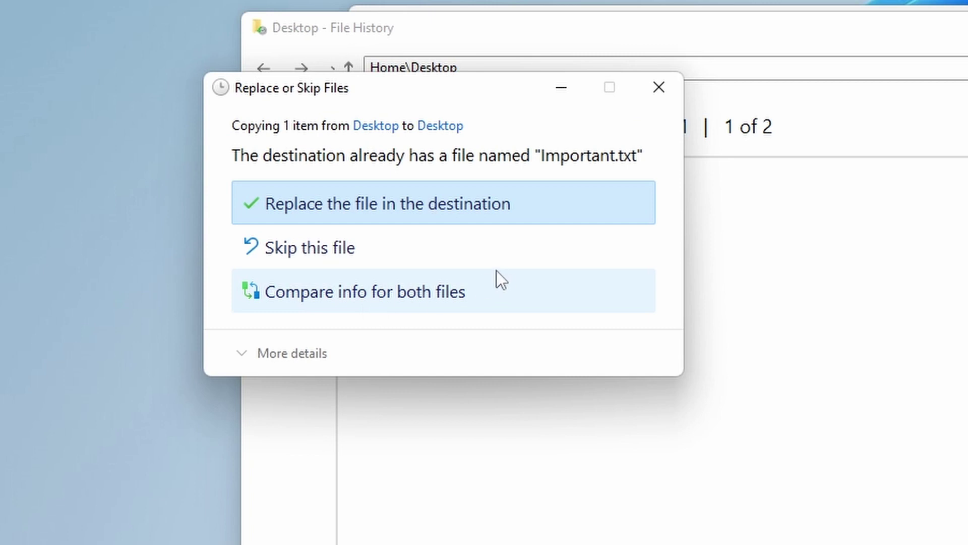
Step: Replace the desktop's Important.txt with the 1:25 PM backup and check its binary block in Notepad
click(393, 208)
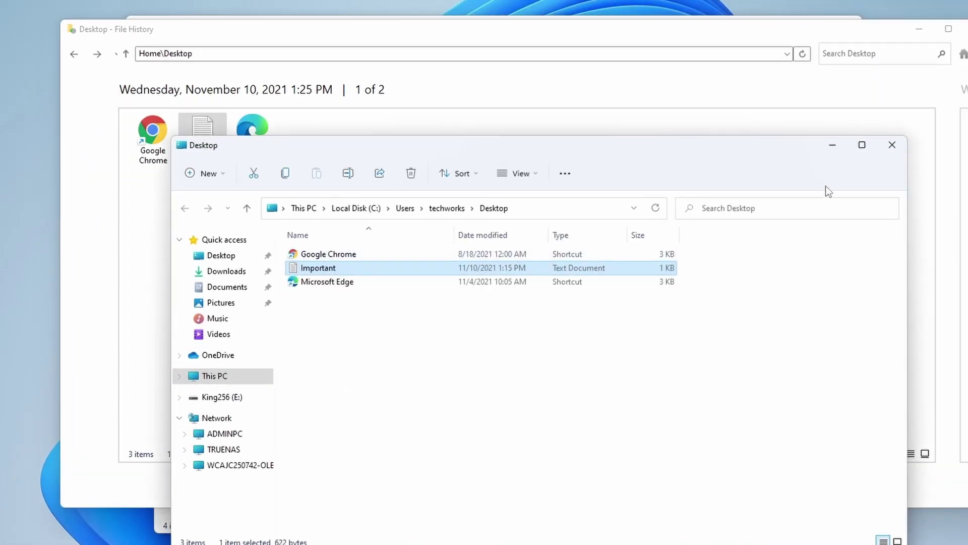
click(892, 147)
double_click(31, 225)
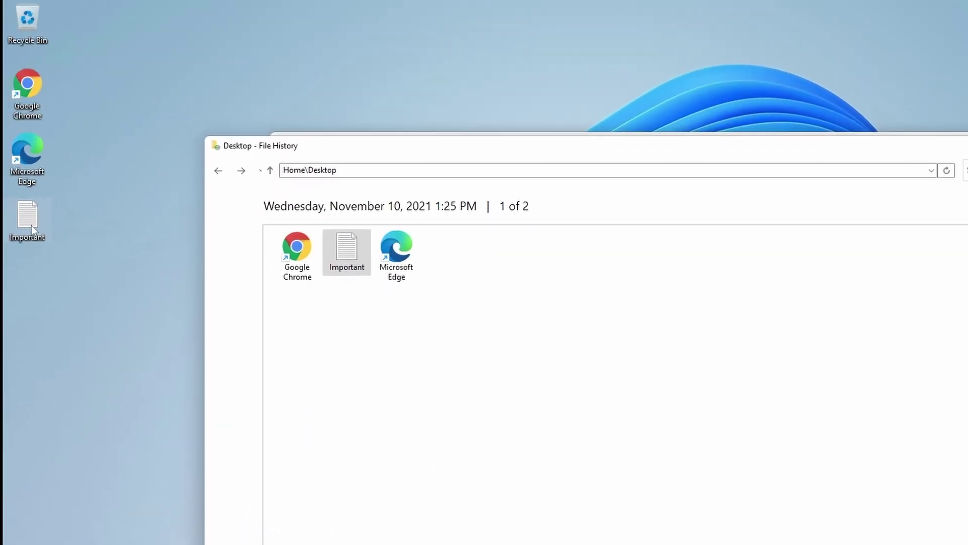
drag(456, 303, 219, 196)
click(219, 326)
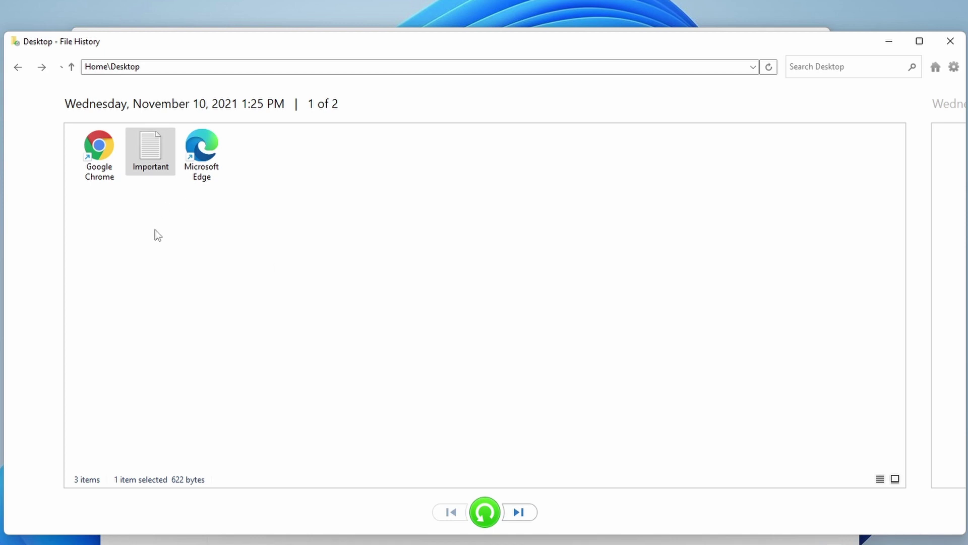
Step: Go up from the Desktop backup folder to the File History Home view and close the backup drive window
drag(427, 54, 385, 23)
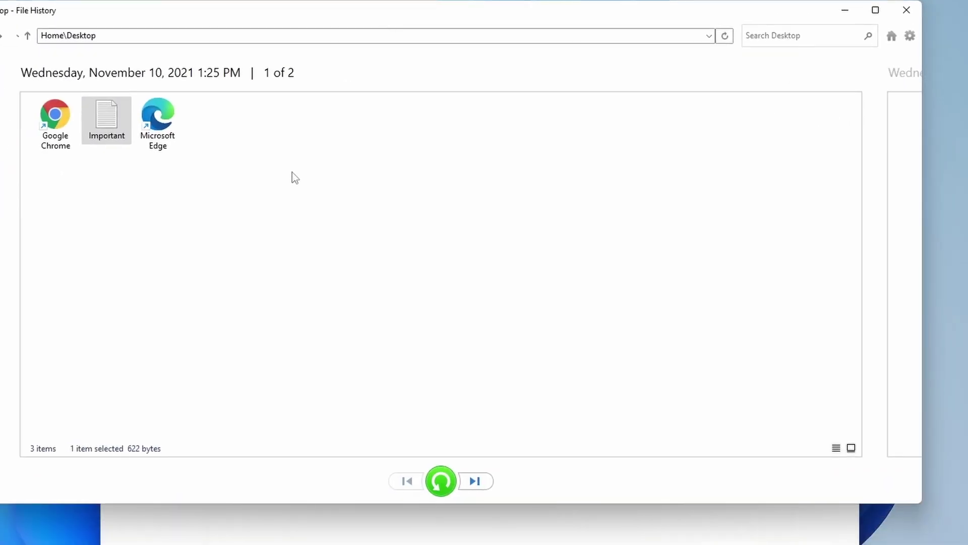
key(alt+Up)
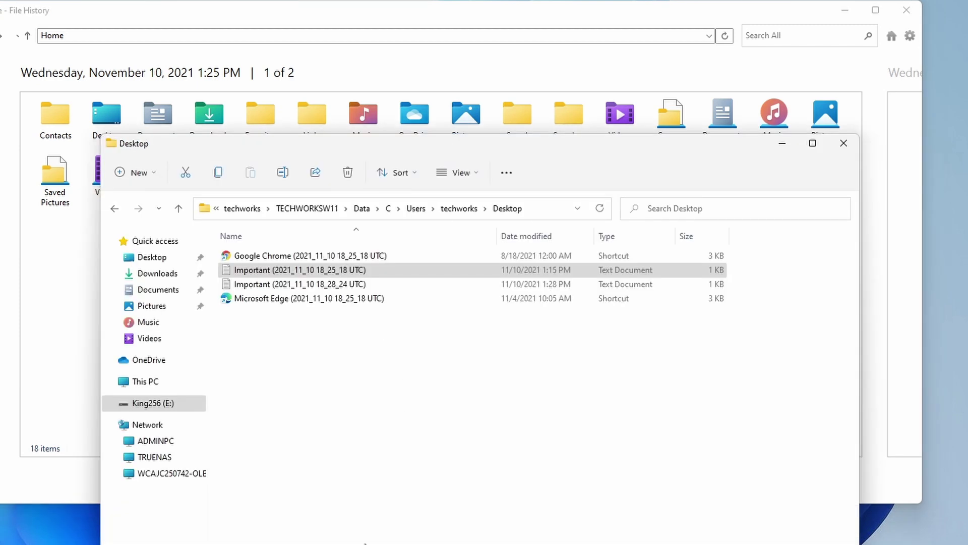
click(843, 143)
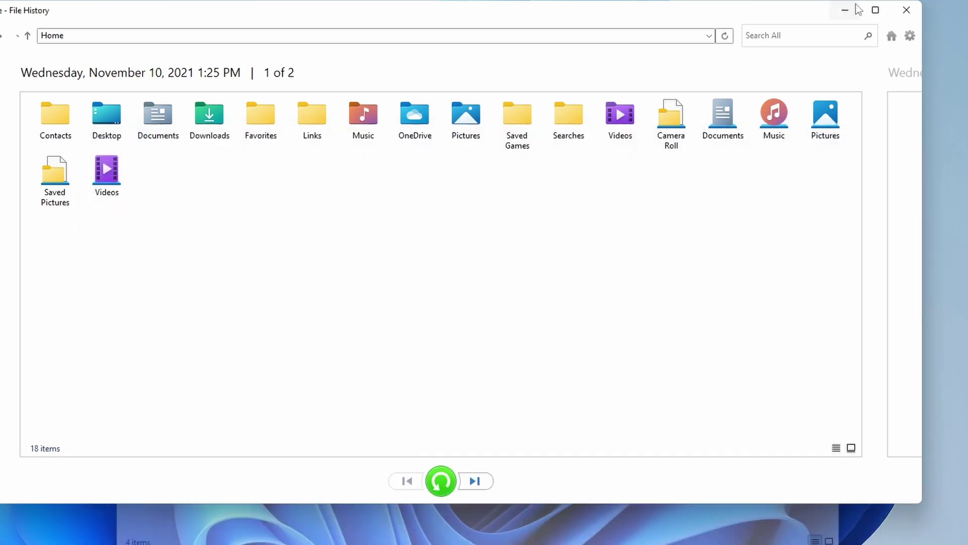
Step: Close the restore window, view File History's Advanced settings, then return to the File History page
click(907, 10)
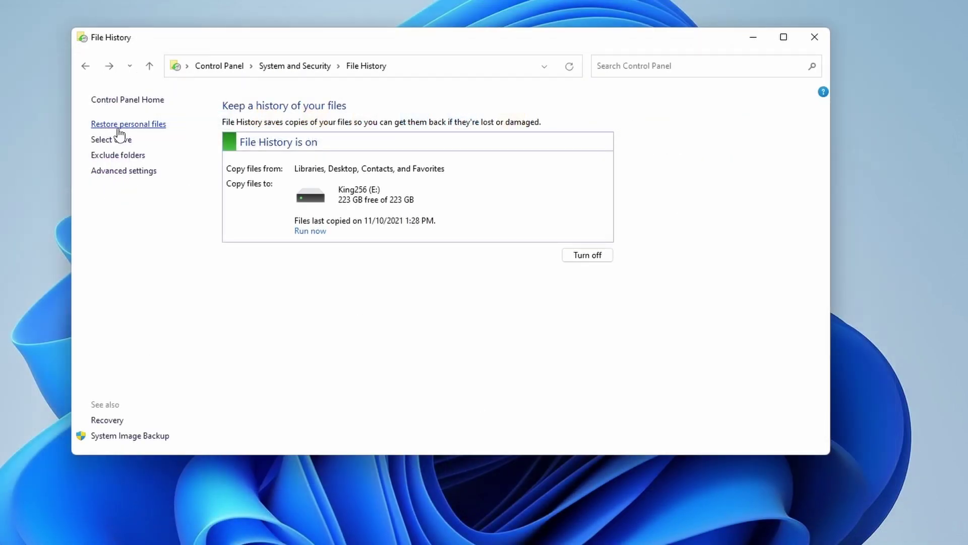
click(86, 68)
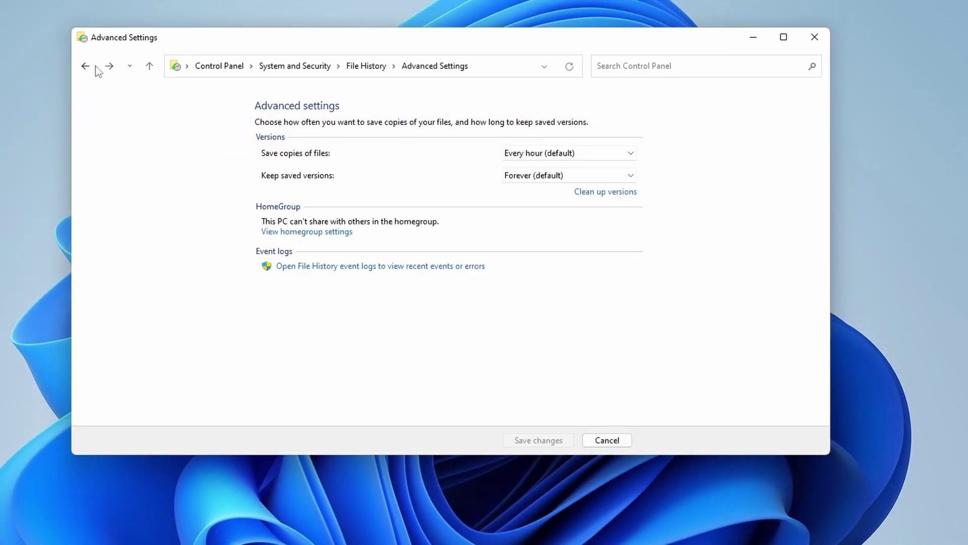
click(94, 67)
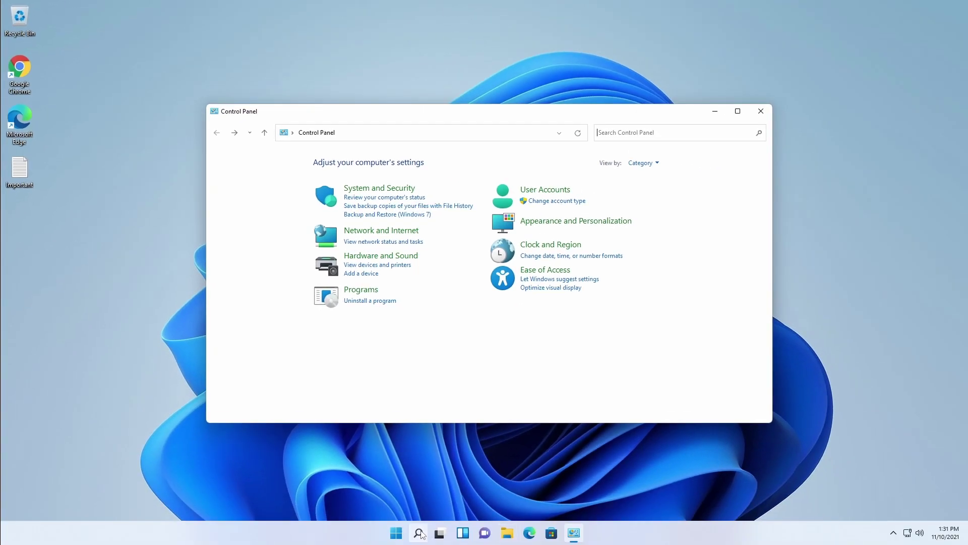
Step: Reopen Control Panel from Start search and reach Backup and Restore (Windows 7) via File History's System Image Backup
click(419, 533)
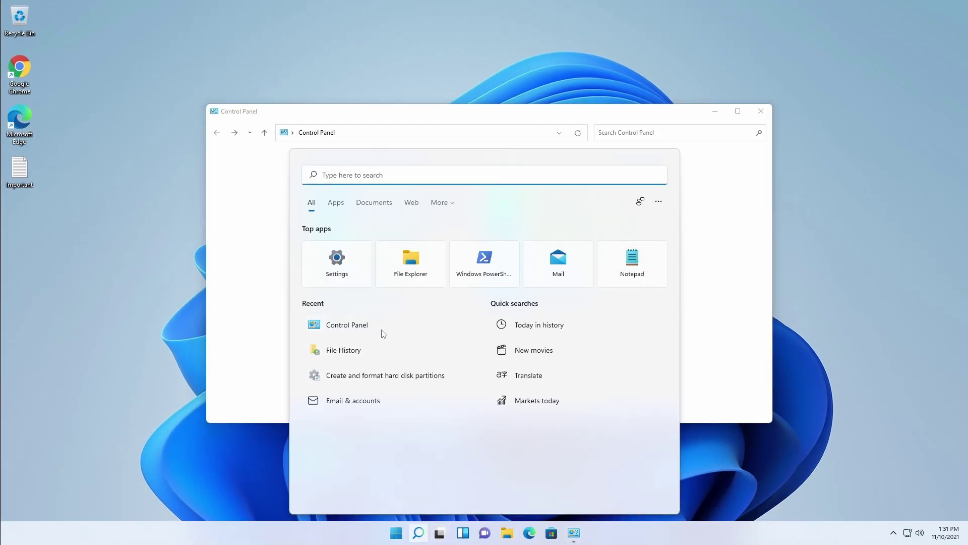
click(342, 330)
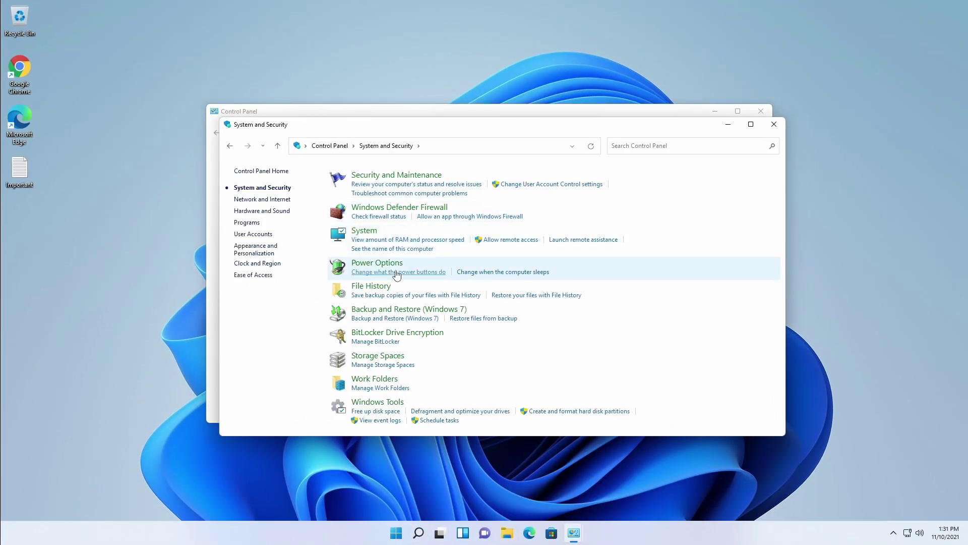
click(370, 286)
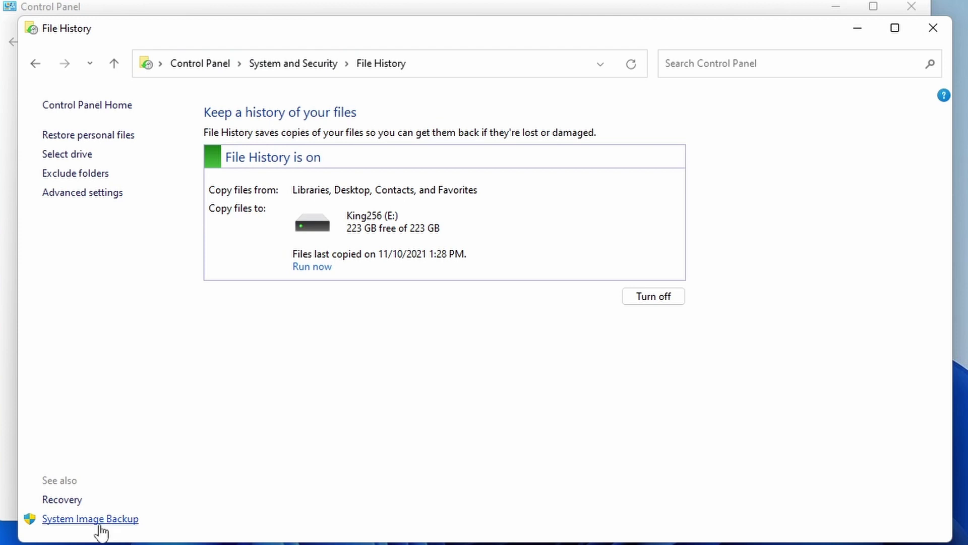
click(102, 523)
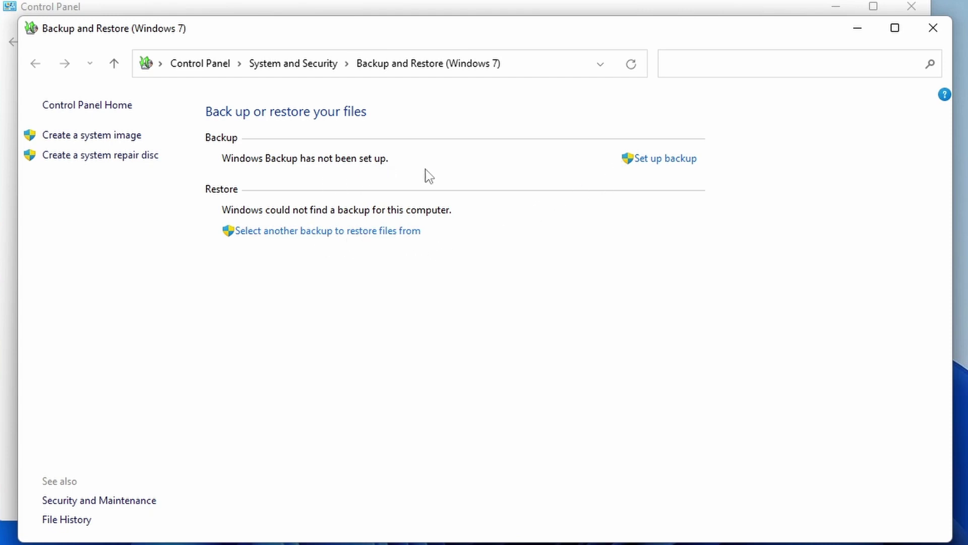
Step: Create a backup to King256 (E:) with Windows' recommended contents, then save settings and run it
click(684, 164)
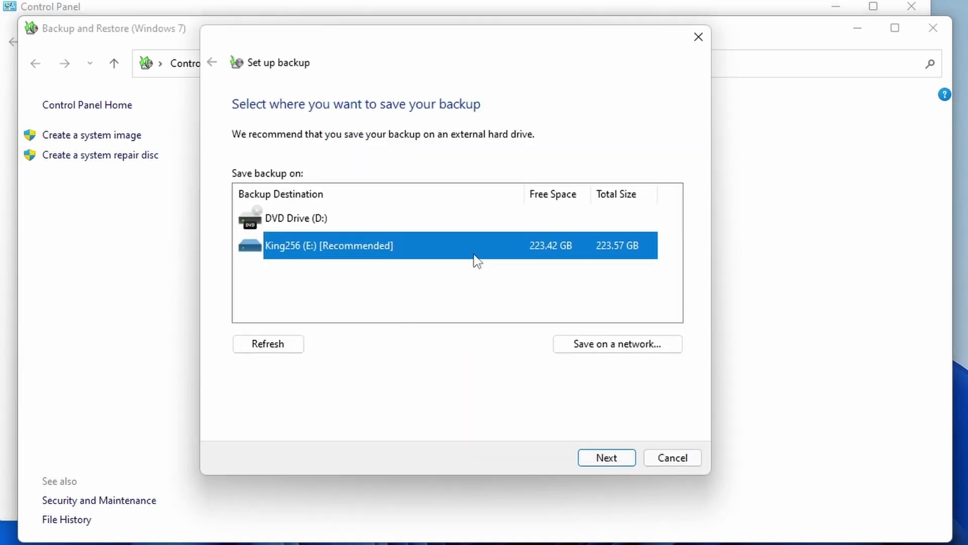
click(608, 459)
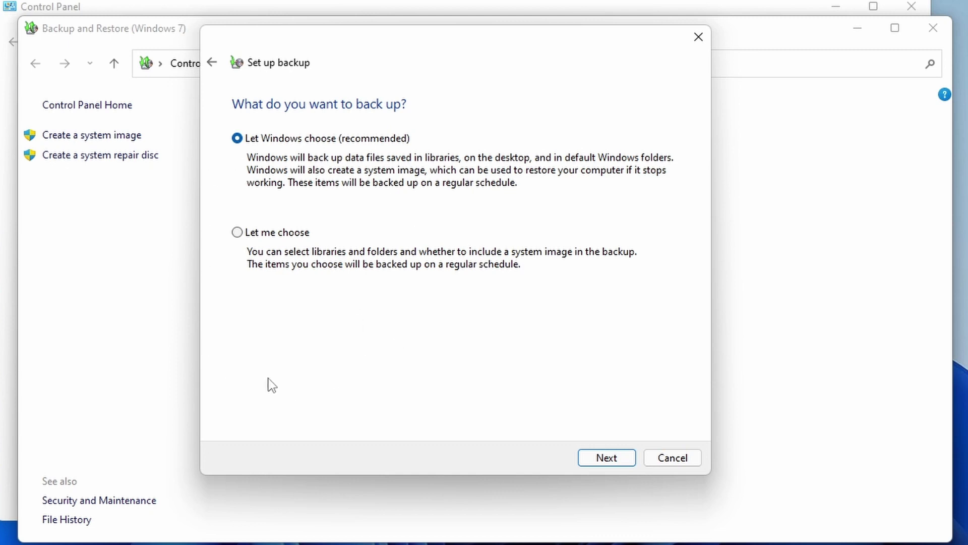
click(601, 460)
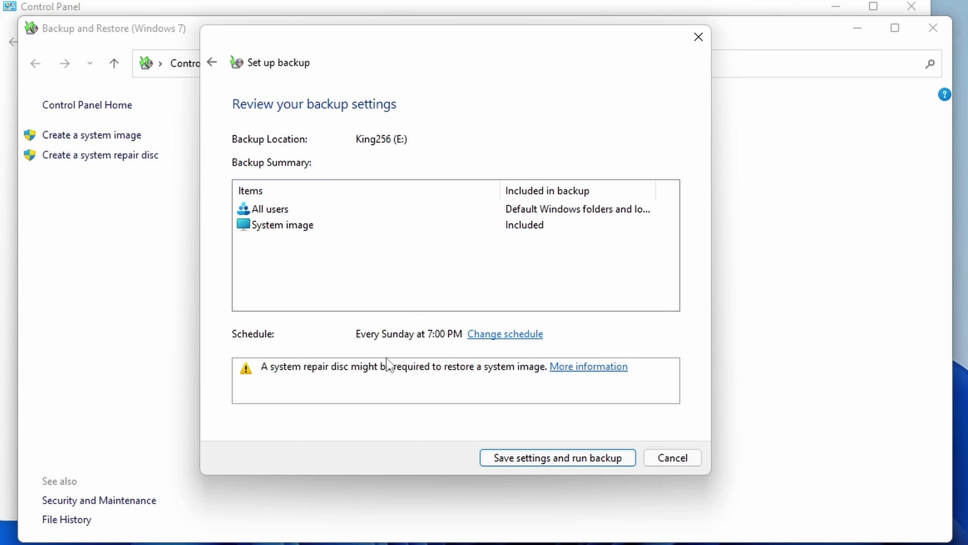
click(586, 458)
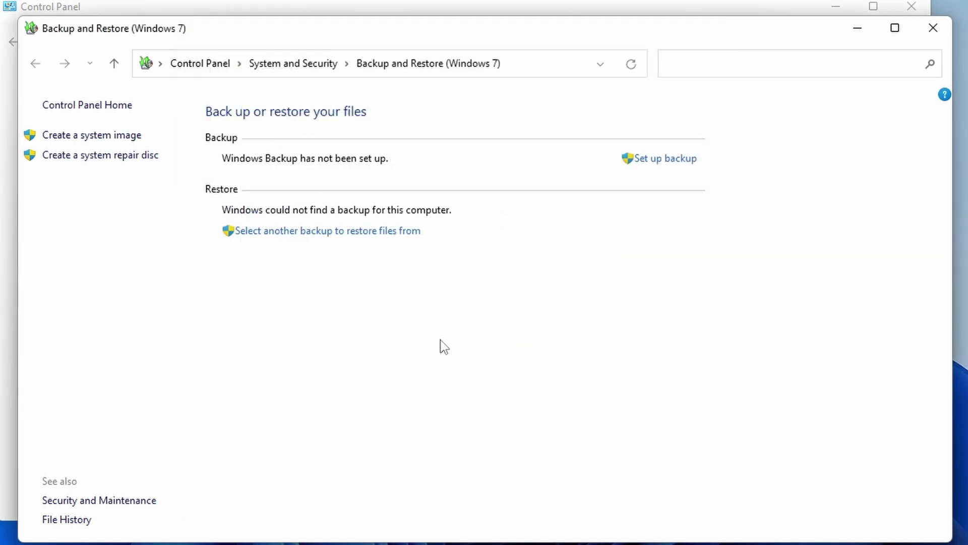